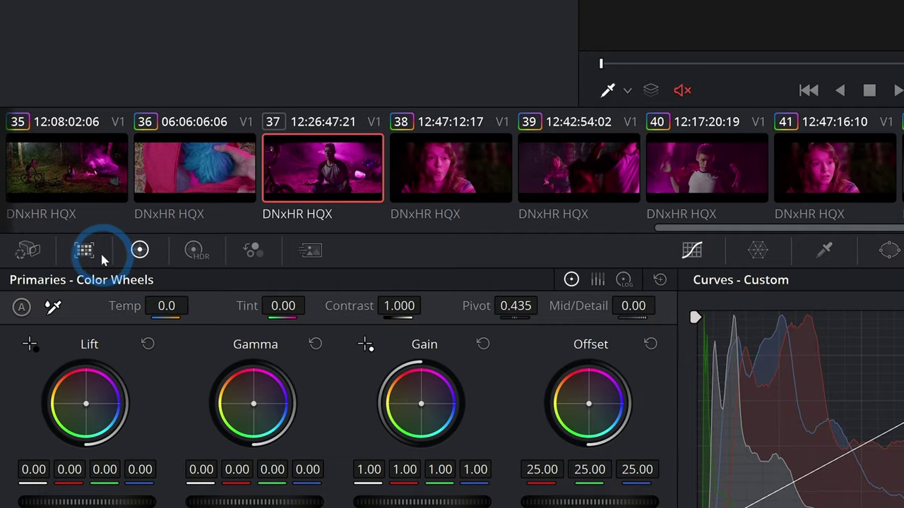
# Advance from the 'Why Scopes?' slide to the Resolve Color page demo grading the van shot.
pyautogui.click(98, 252)
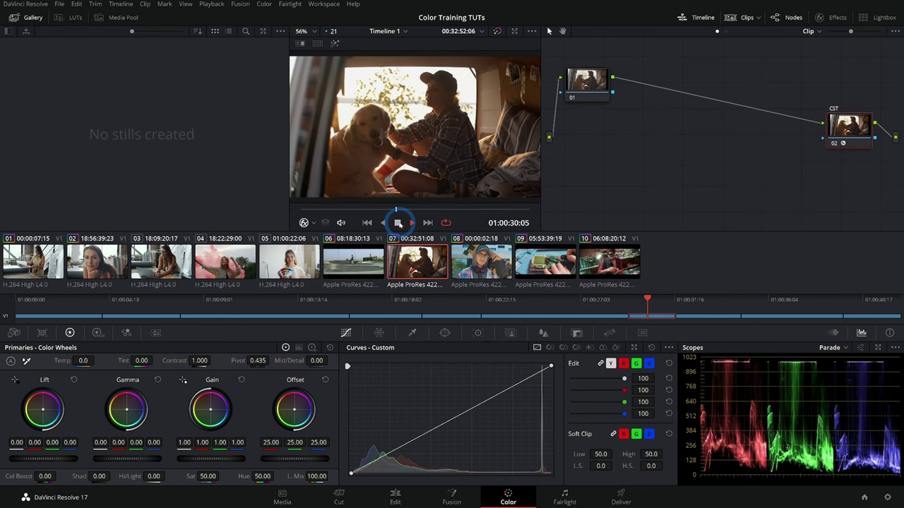
# Stop the van shot near its start and hide Clips, Timeline and Gallery to enlarge the viewer.
pyautogui.moveTo(417, 211); pyautogui.dragTo(302, 212)
pyautogui.click(405, 222)
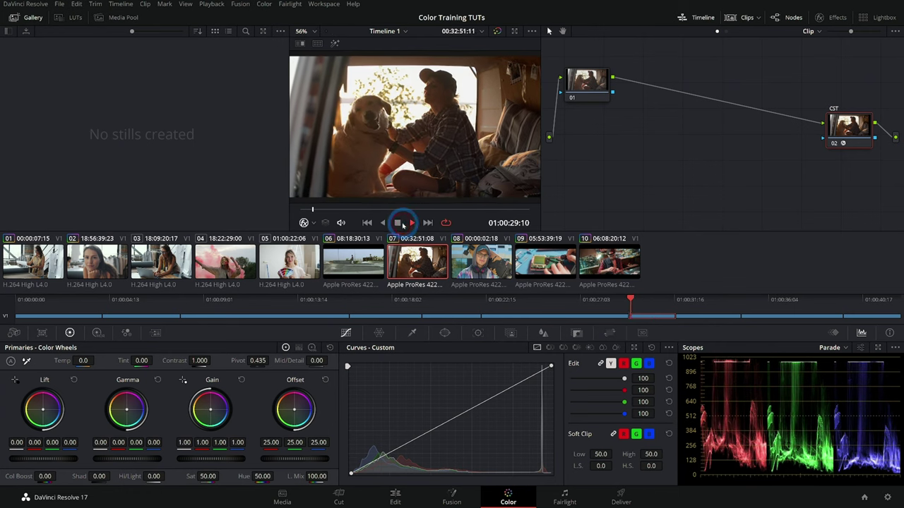
pyautogui.click(738, 17)
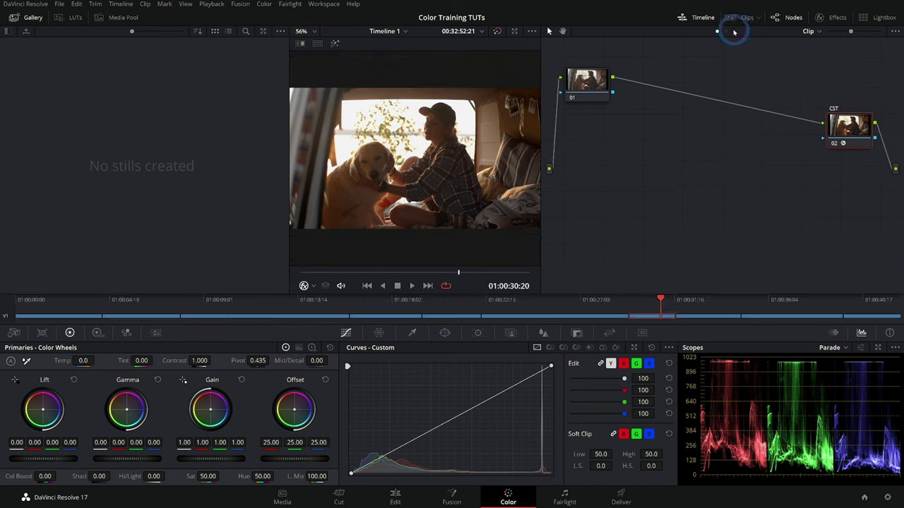
pyautogui.click(695, 18)
pyautogui.click(173, 89)
pyautogui.click(28, 17)
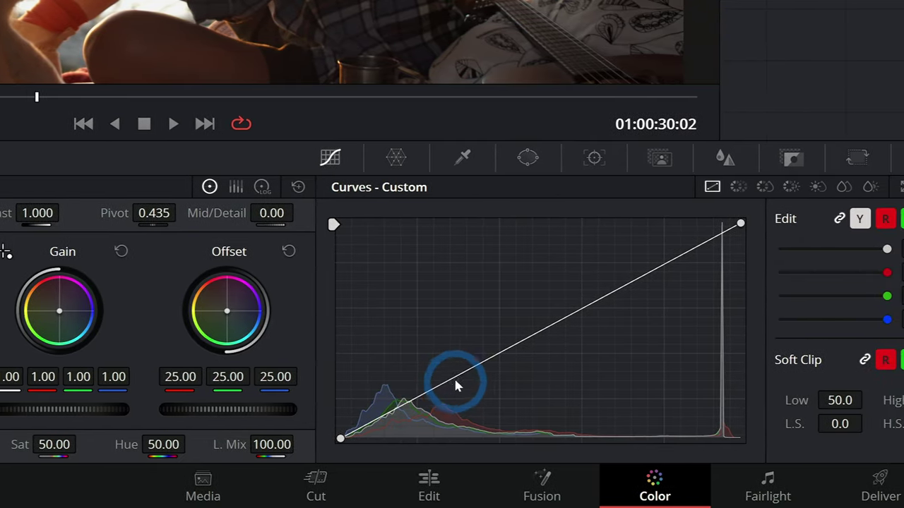
# Add a midtone point to the custom curve and bend it up and down to test brightening and darkening.
pyautogui.click(467, 375)
pyautogui.moveTo(452, 375); pyautogui.dragTo(482, 396)
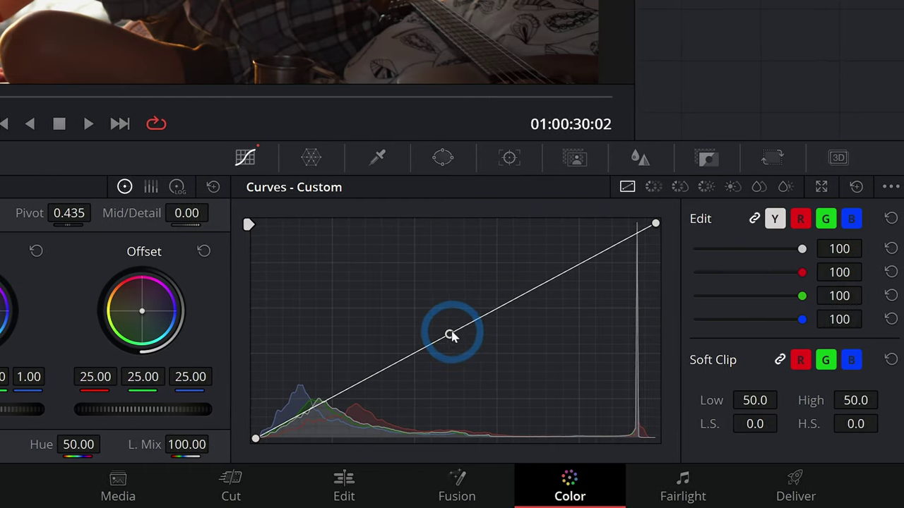
pyautogui.moveTo(454, 335); pyautogui.dragTo(451, 294)
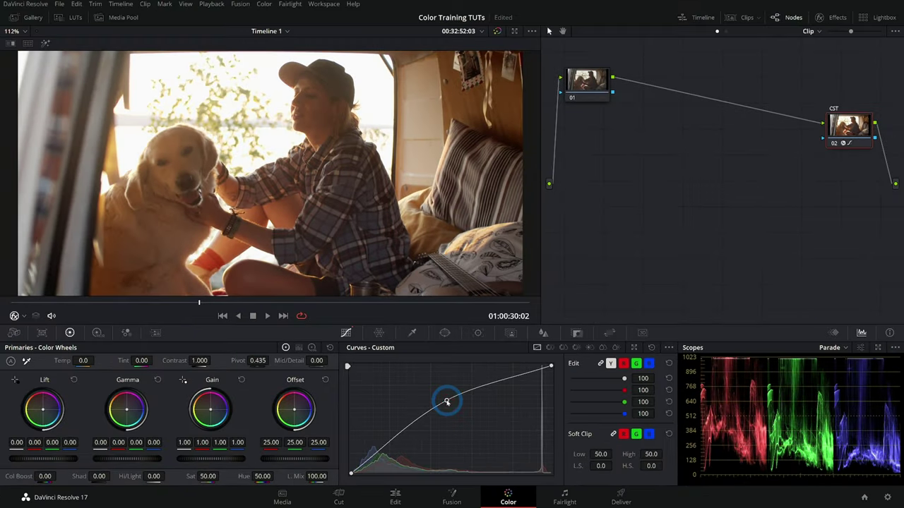
pyautogui.moveTo(446, 402); pyautogui.dragTo(417, 438)
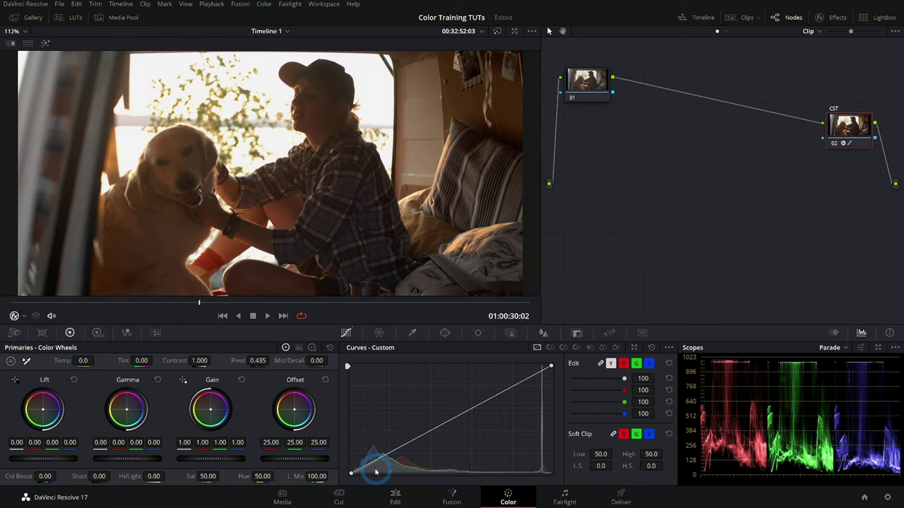
# Lift the black point, then pull the white point down so parade highlights peak near 560.
pyautogui.moveTo(376, 471); pyautogui.dragTo(351, 475)
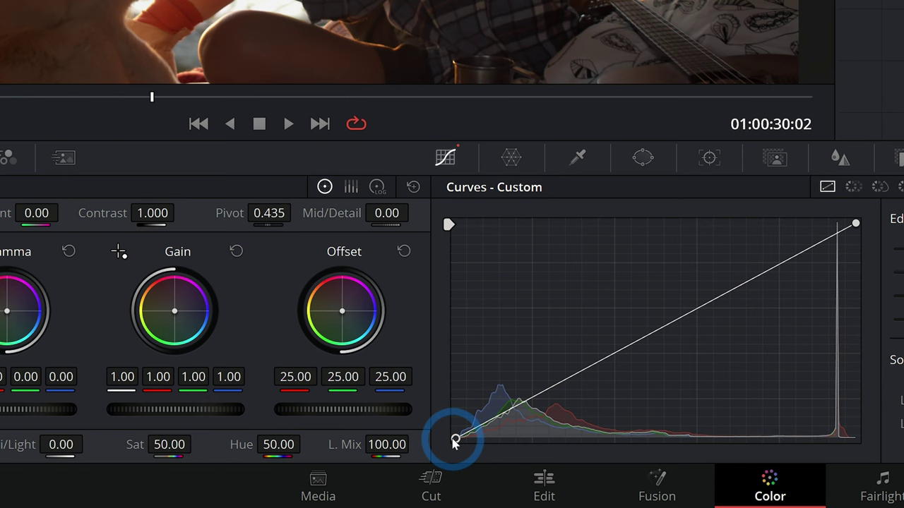
pyautogui.moveTo(455, 439); pyautogui.dragTo(459, 398)
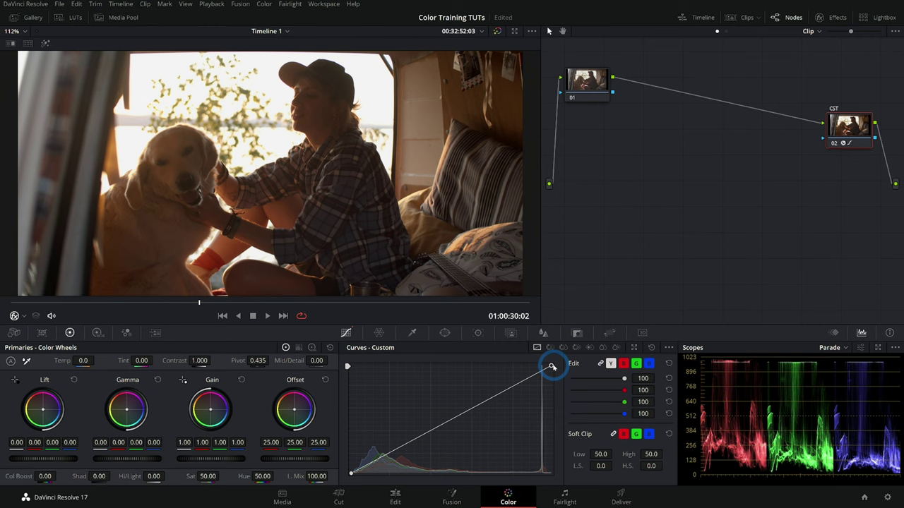
pyautogui.moveTo(452, 259); pyautogui.dragTo(461, 291)
pyautogui.moveTo(555, 385); pyautogui.dragTo(560, 413)
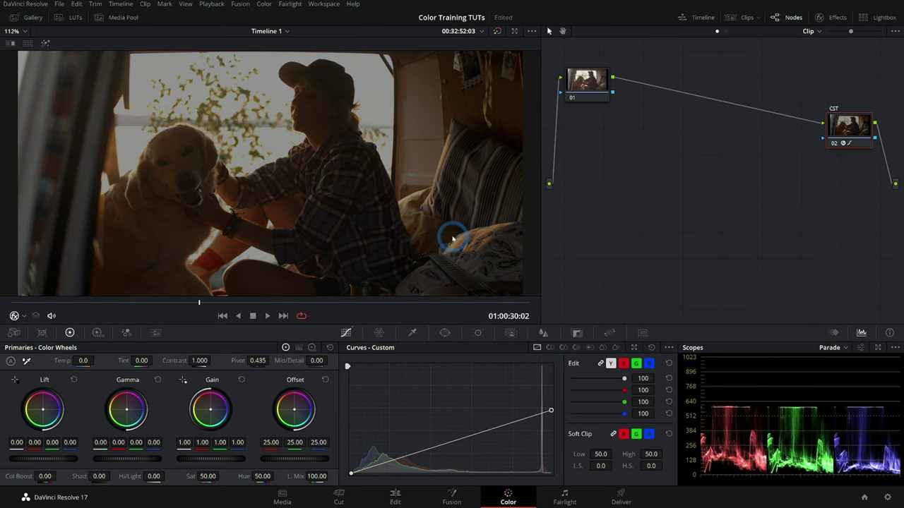
pyautogui.hotkey('ctrl', 'z')
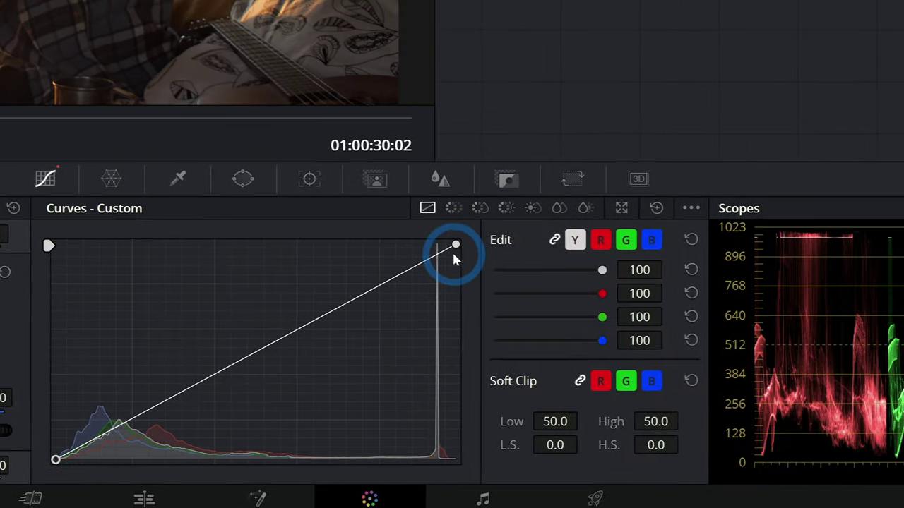
pyautogui.click(860, 223)
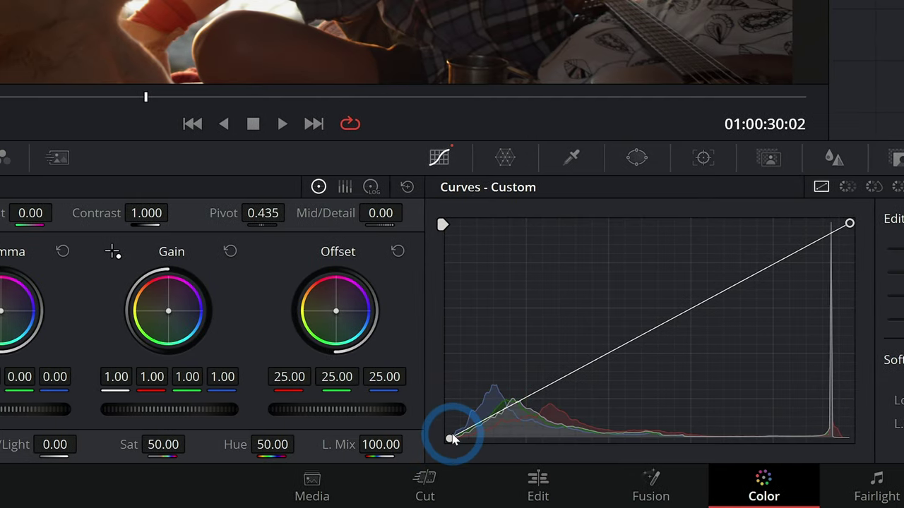
pyautogui.moveTo(452, 438)
pyautogui.mouseDown()
pyautogui.moveTo(451, 431)
pyautogui.moveTo(453, 439)
pyautogui.moveTo(482, 439)
pyautogui.moveTo(452, 456)
pyautogui.moveTo(463, 442)
pyautogui.mouseUp()
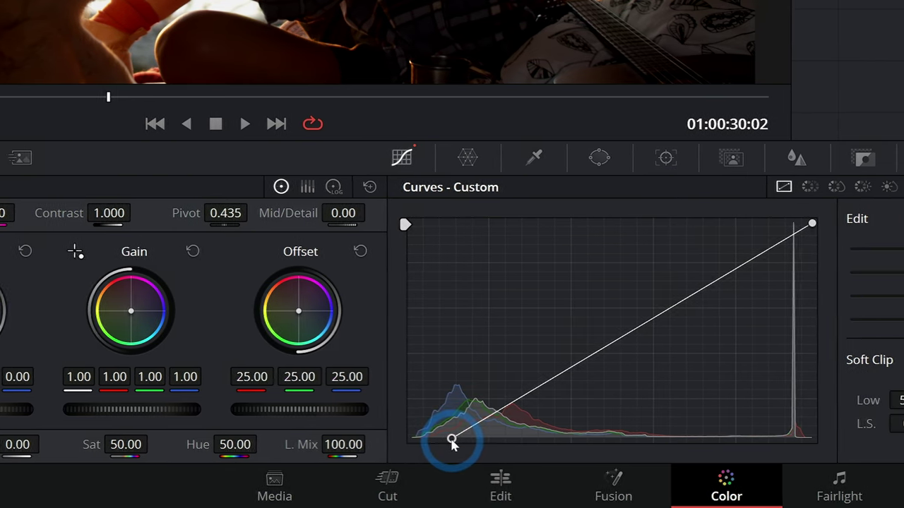
pyautogui.moveTo(451, 440); pyautogui.dragTo(574, 439)
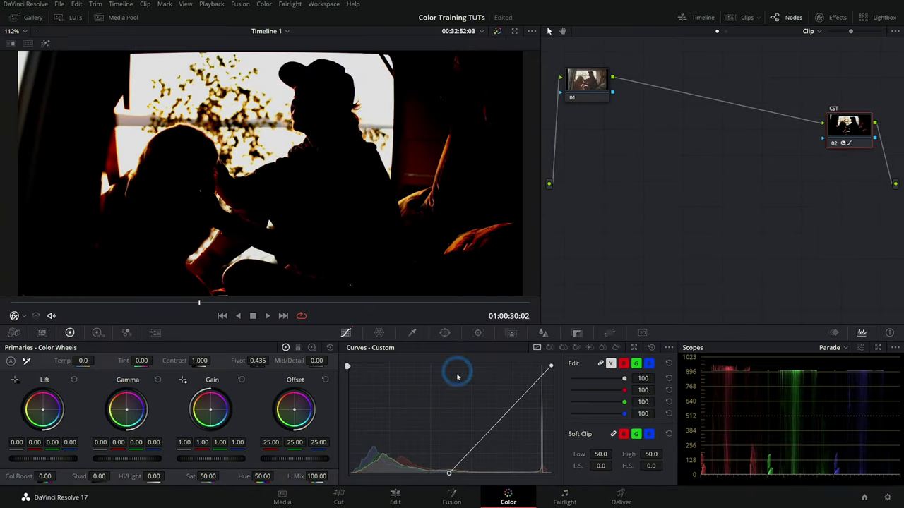
pyautogui.moveTo(448, 472); pyautogui.dragTo(351, 473)
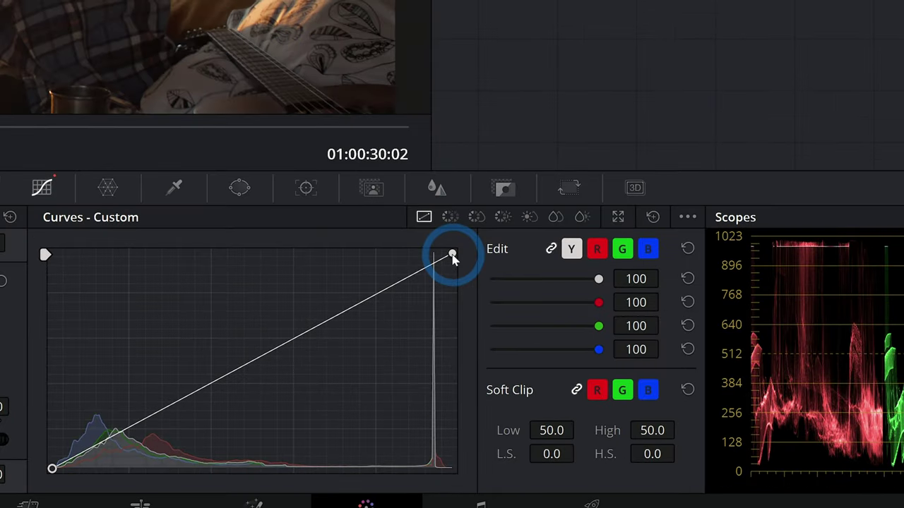
pyautogui.moveTo(551, 366); pyautogui.dragTo(551, 368)
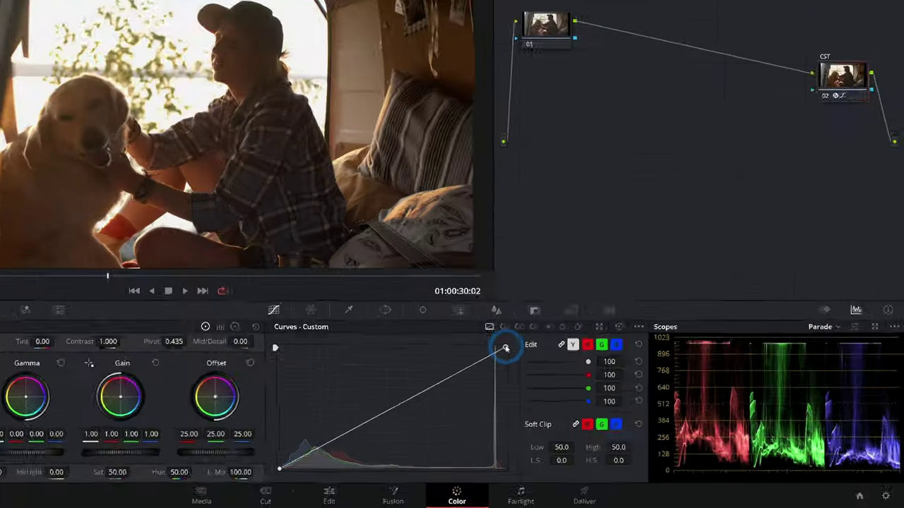
# Drag the white point left to raise highlight gain, then add a control point midway along the curve.
pyautogui.click(464, 143)
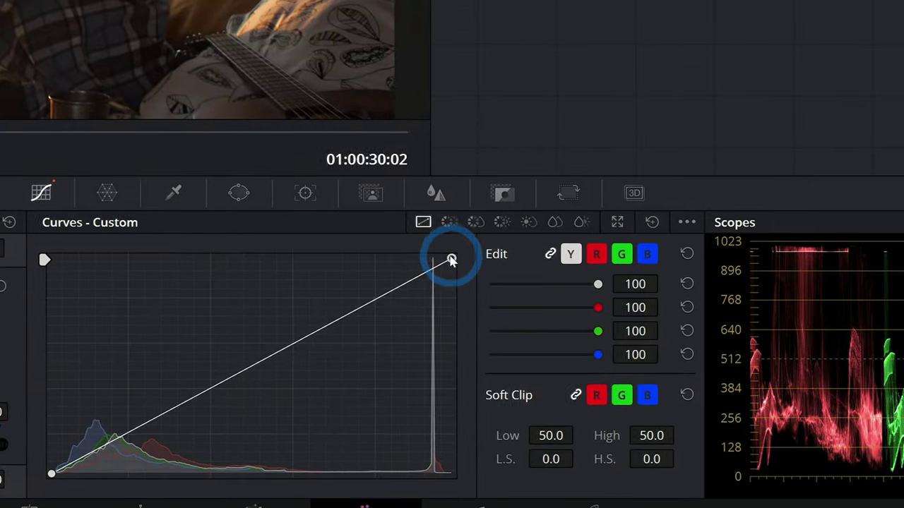
pyautogui.click(551, 366)
pyautogui.moveTo(450, 257); pyautogui.dragTo(382, 254)
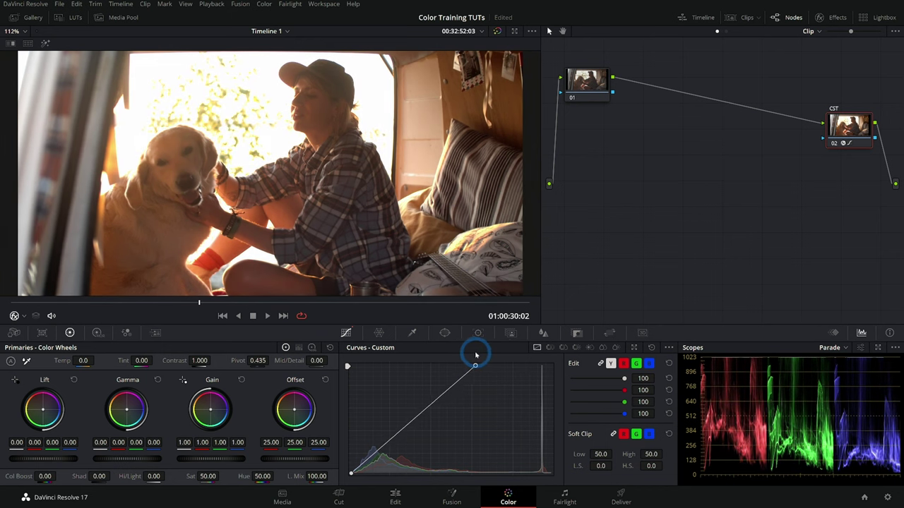
pyautogui.moveTo(476, 355); pyautogui.dragTo(447, 427)
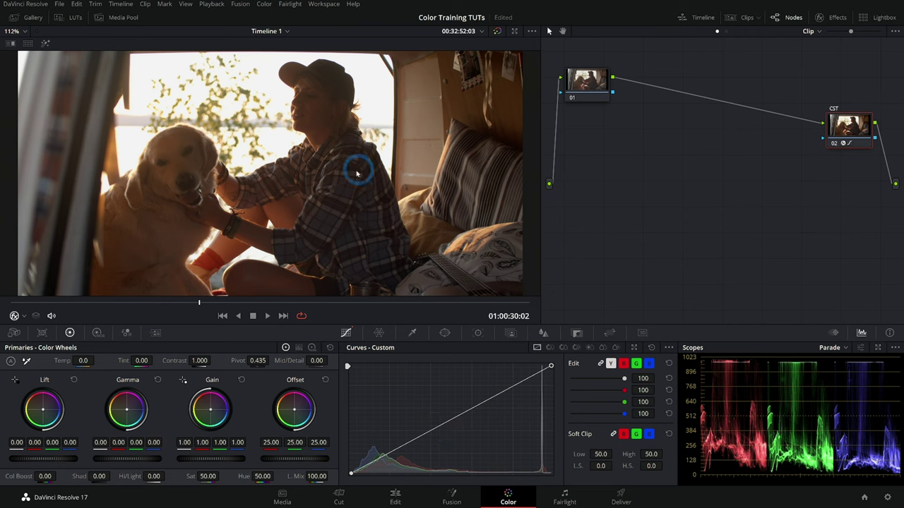
pyautogui.click(501, 393)
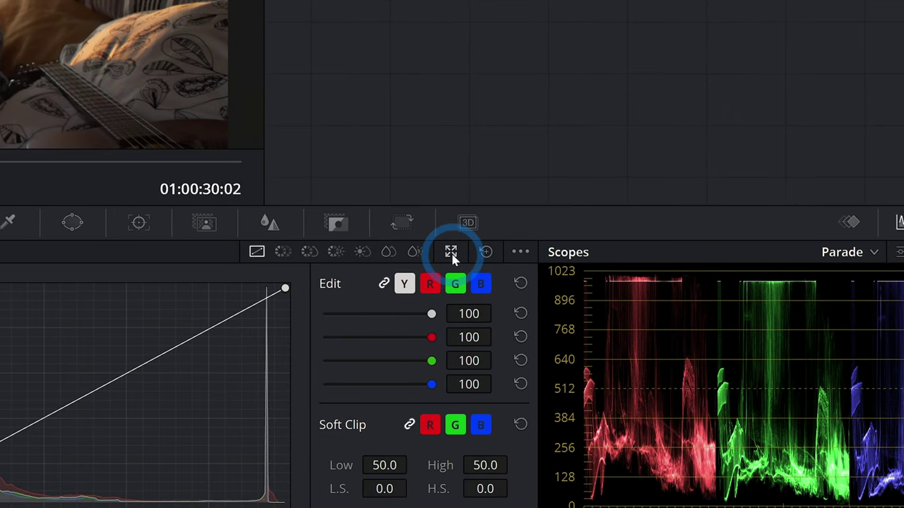
# Pop the curve editor out into a floating window and arrange it beside a zoomed-out viewer.
pyautogui.click(451, 253)
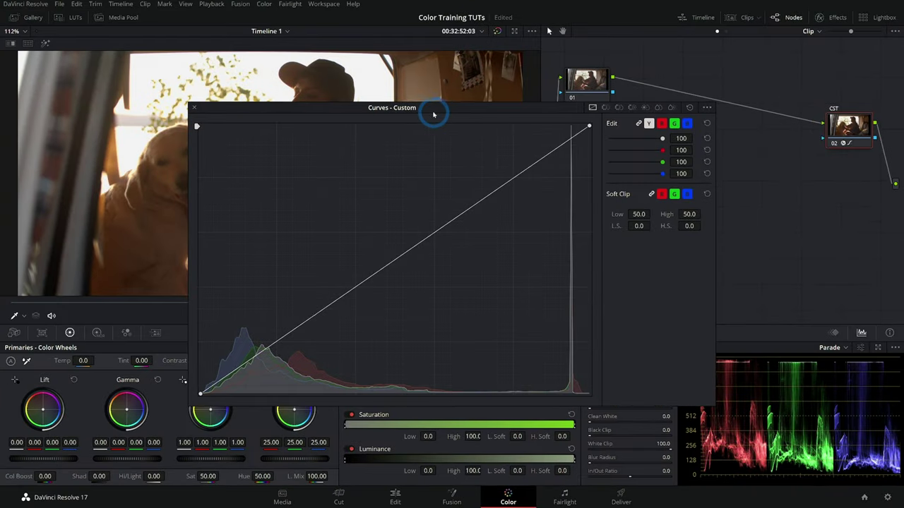
pyautogui.moveTo(434, 114); pyautogui.dragTo(740, 66)
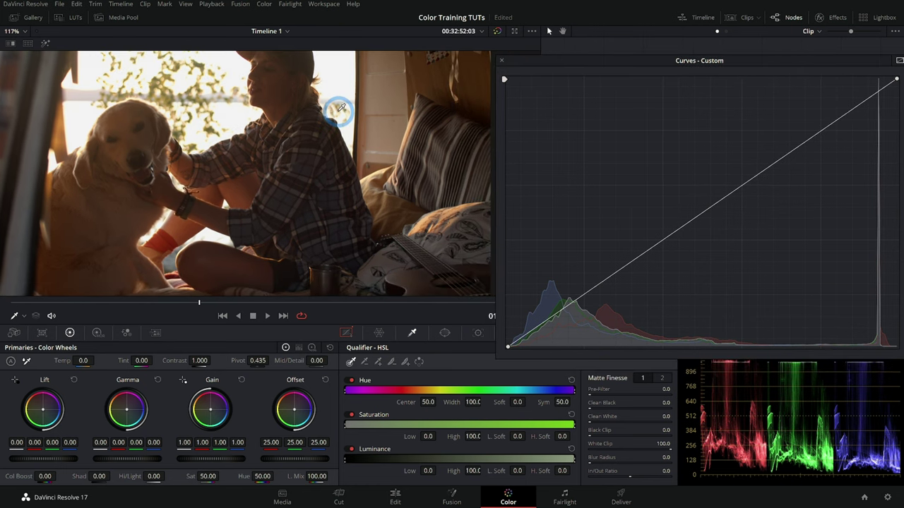
pyautogui.moveTo(497, 357); pyautogui.dragTo(362, 458)
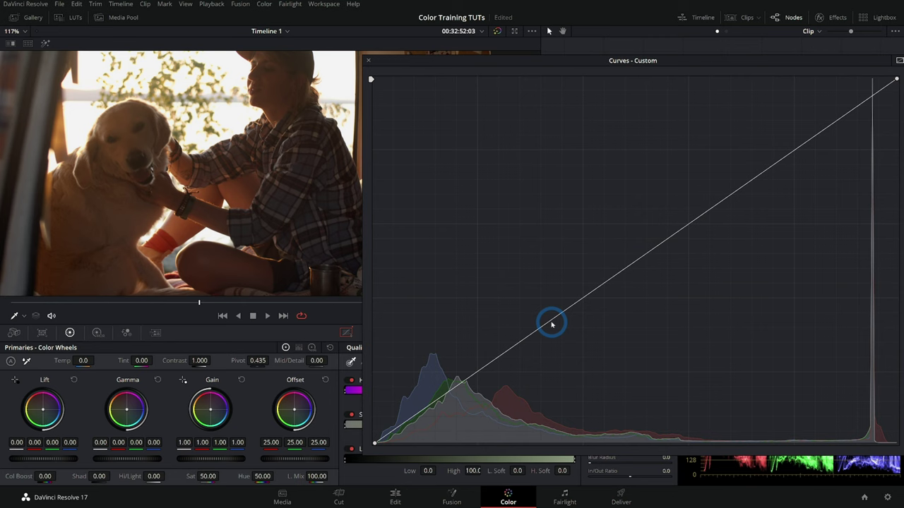
pyautogui.hotkey('shift', 'z')
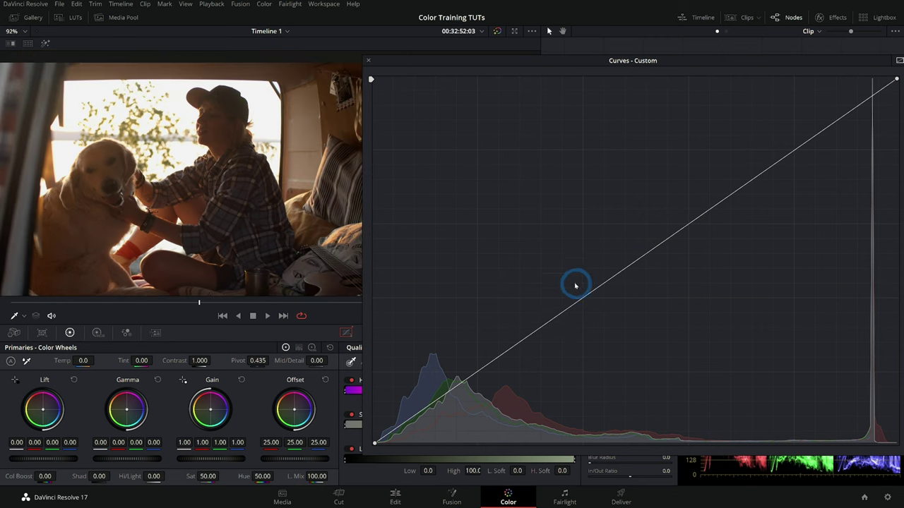
pyautogui.click(368, 60)
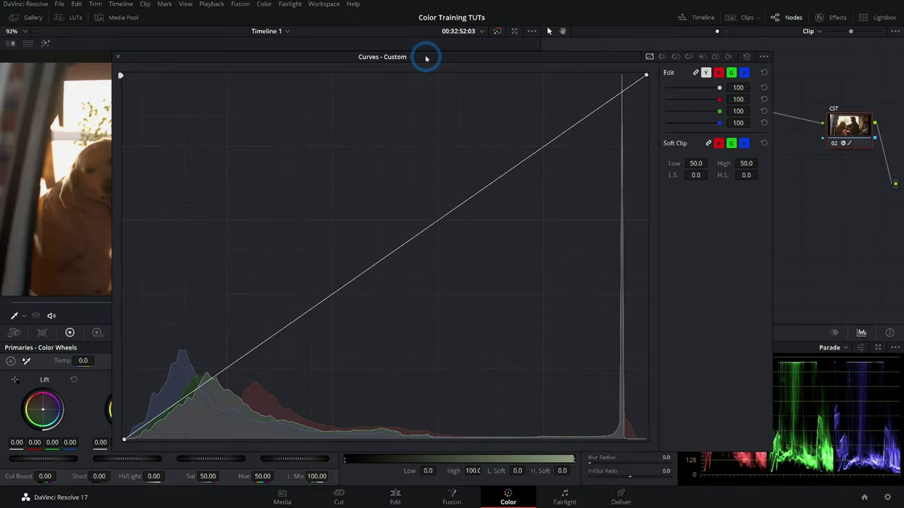
pyautogui.moveTo(426, 59); pyautogui.dragTo(675, 53)
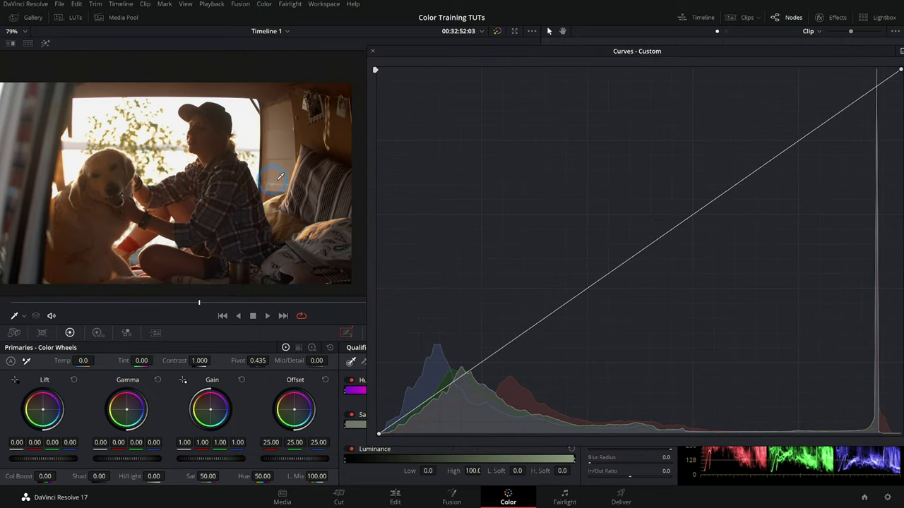
# Add a midtone point and drag it up-left to bow the curve and brighten the van.
pyautogui.scroll(5, 226, 169)
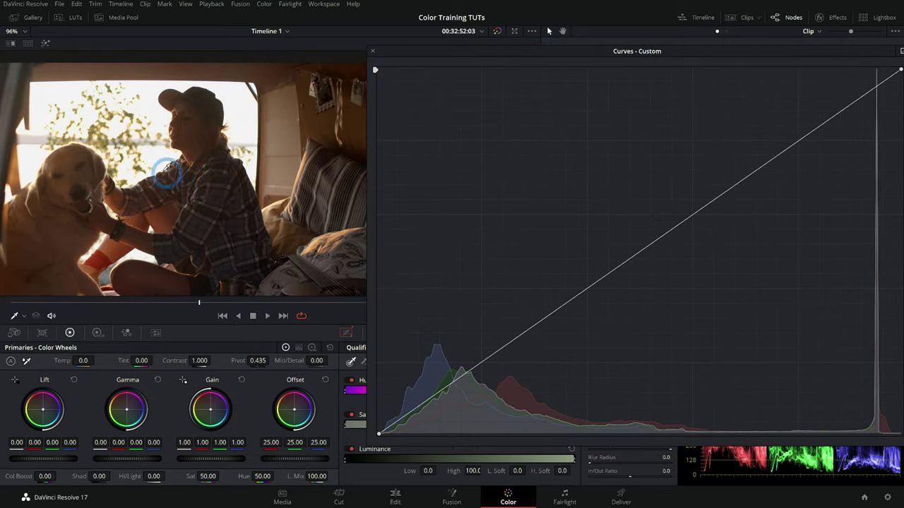
pyautogui.scroll(-2, 229, 168)
pyautogui.hscroll(-2, 230, 167)
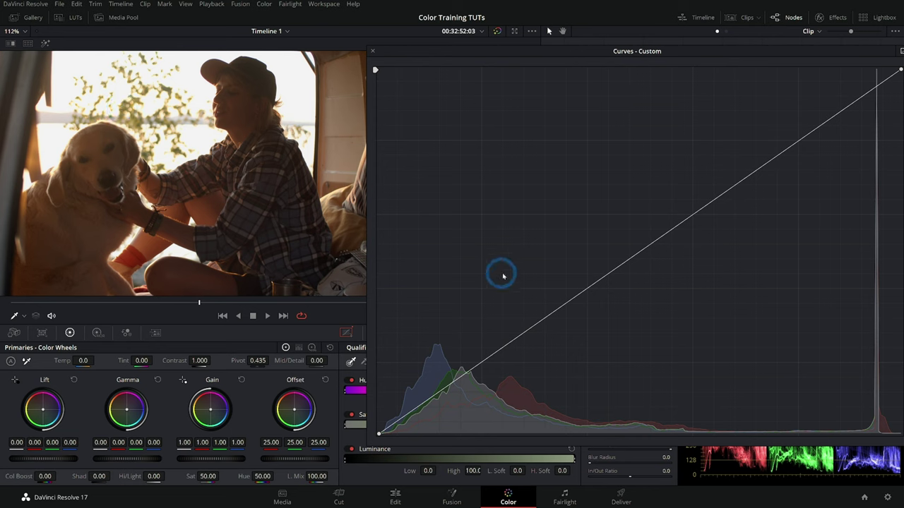
pyautogui.moveTo(605, 280); pyautogui.dragTo(506, 316)
pyautogui.click(320, 241)
# Pull the shadows down into an S-curve, moving the curve off the CST node onto node 01.
pyautogui.click(494, 312)
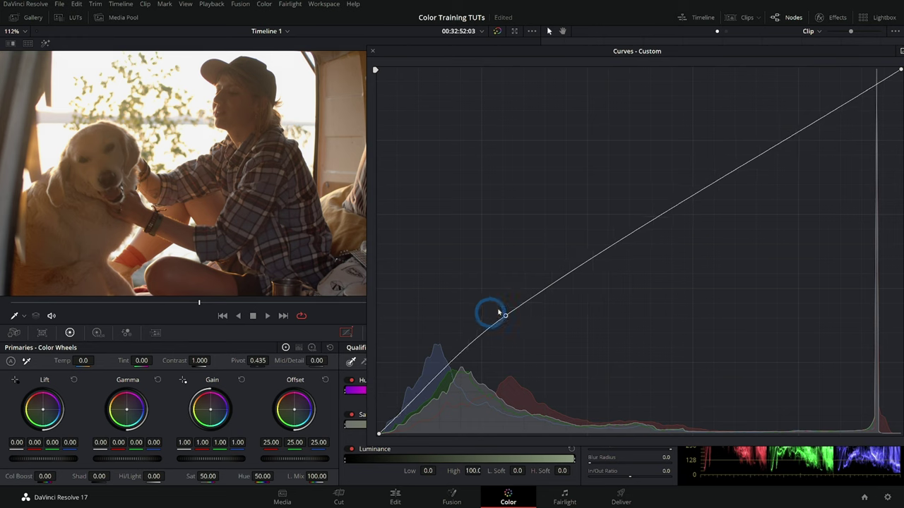
pyautogui.moveTo(397, 419); pyautogui.dragTo(407, 416)
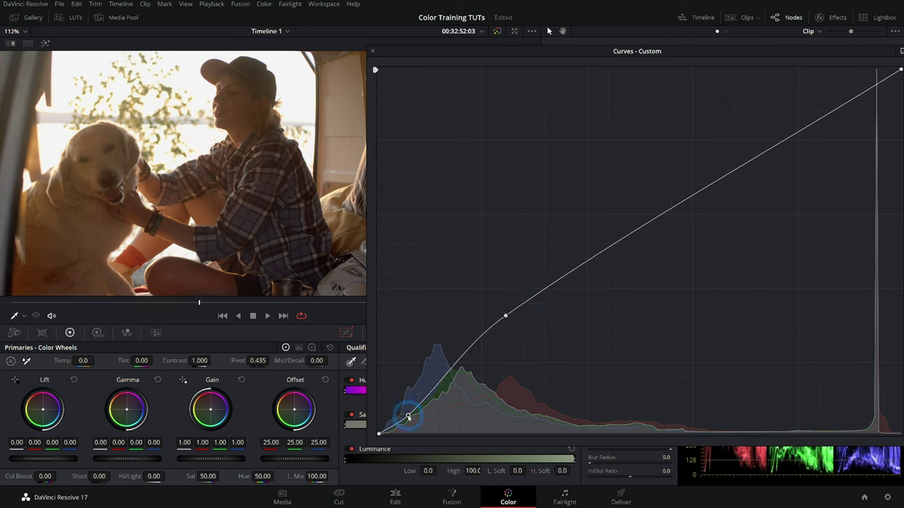
pyautogui.click(264, 210)
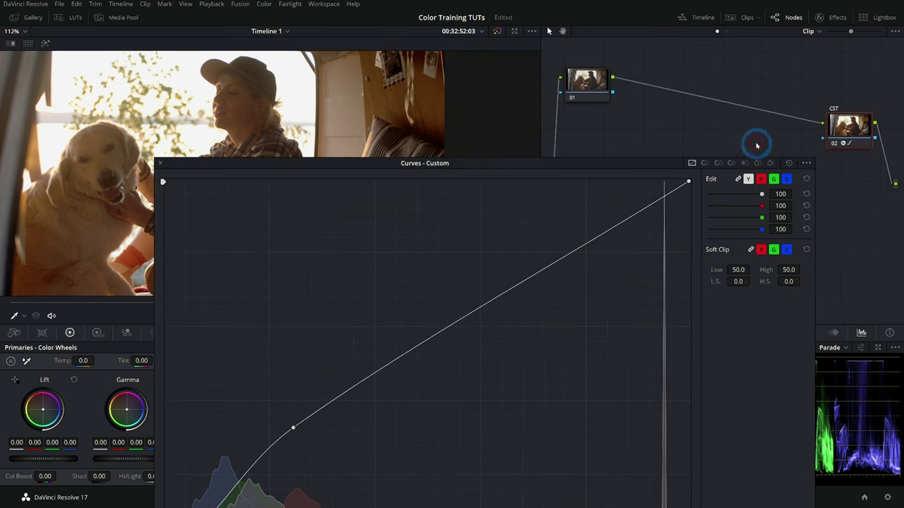
pyautogui.click(650, 347)
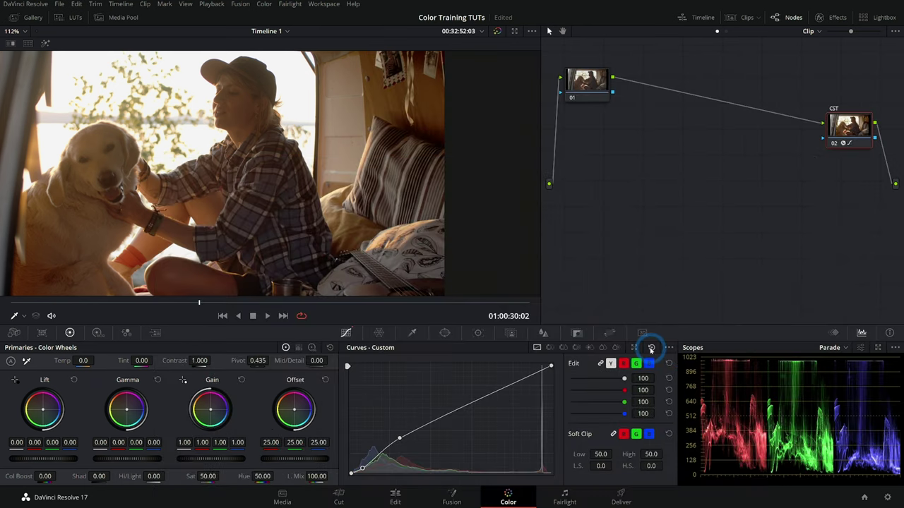
pyautogui.click(819, 144)
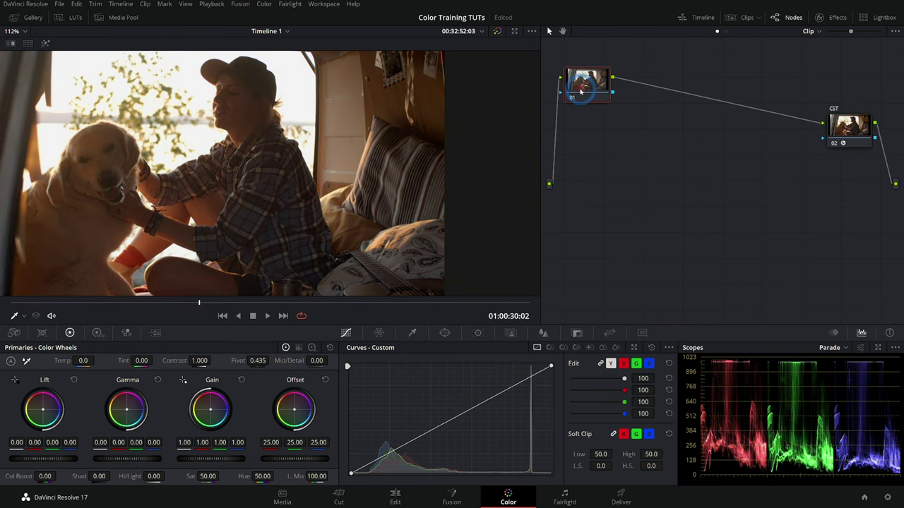
pyautogui.click(586, 348)
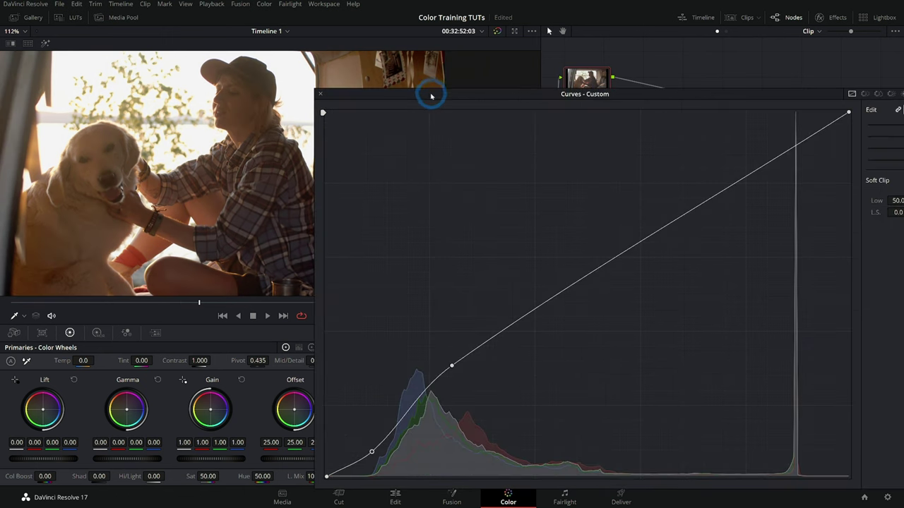
pyautogui.moveTo(431, 95); pyautogui.dragTo(488, 95)
# Toggle node 01 off and on twice to compare the graded van against the original.
pyautogui.click(574, 76)
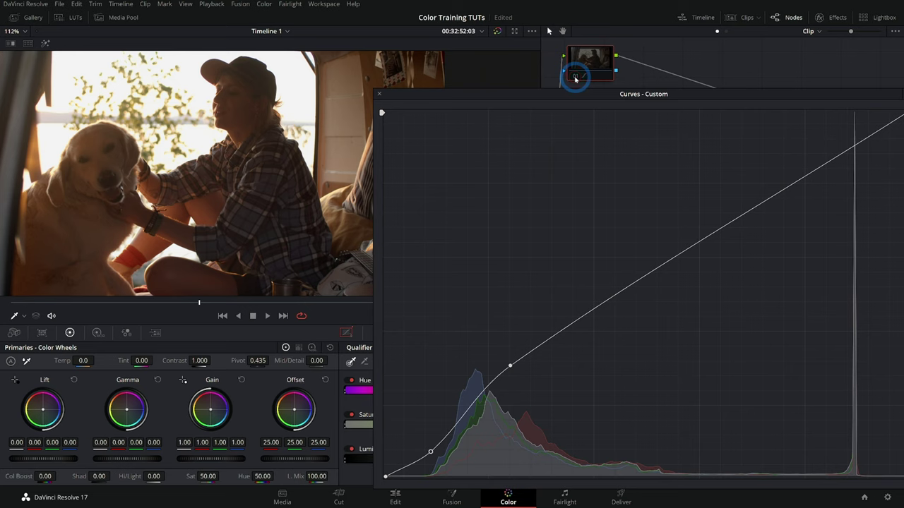
pyautogui.click(576, 77)
pyautogui.click(576, 78)
pyautogui.click(573, 79)
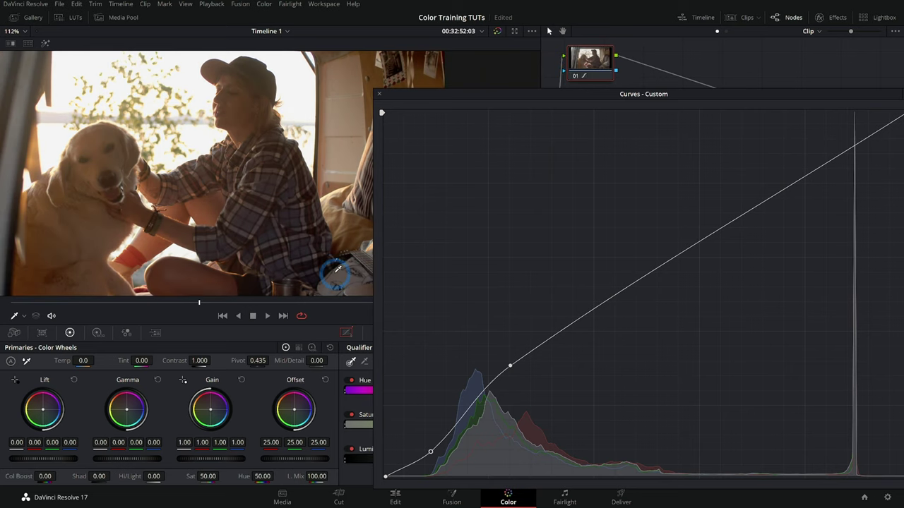
# Nudge the midtone point right and the shadow point lower, then redock the curves editor.
pyautogui.moveTo(510, 366); pyautogui.dragTo(524, 364)
pyautogui.moveTo(430, 454); pyautogui.dragTo(434, 457)
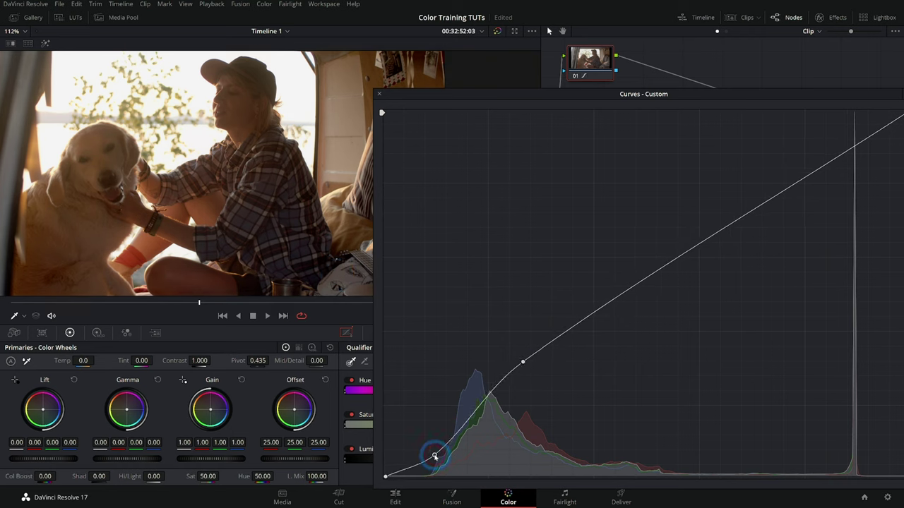
pyautogui.click(492, 404)
pyautogui.moveTo(308, 209); pyautogui.dragTo(336, 169)
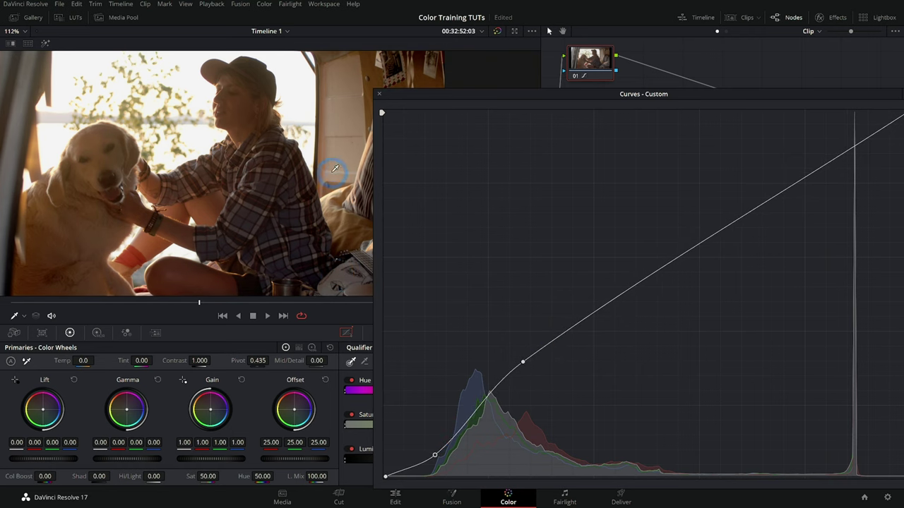
pyautogui.click(379, 94)
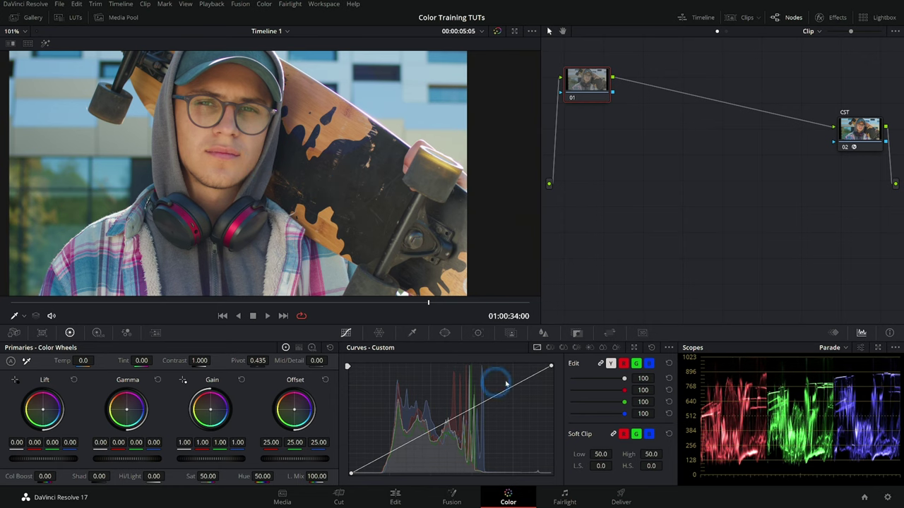
# Enlarge the curves editor, raise highlights and lower shadows into an S-curve, and compare via node 01.
pyautogui.click(639, 347)
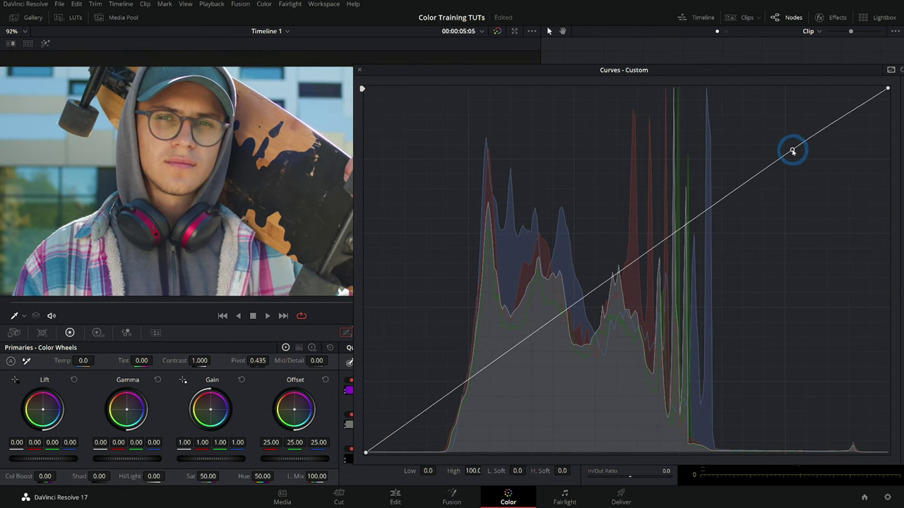
pyautogui.moveTo(793, 149); pyautogui.dragTo(775, 135)
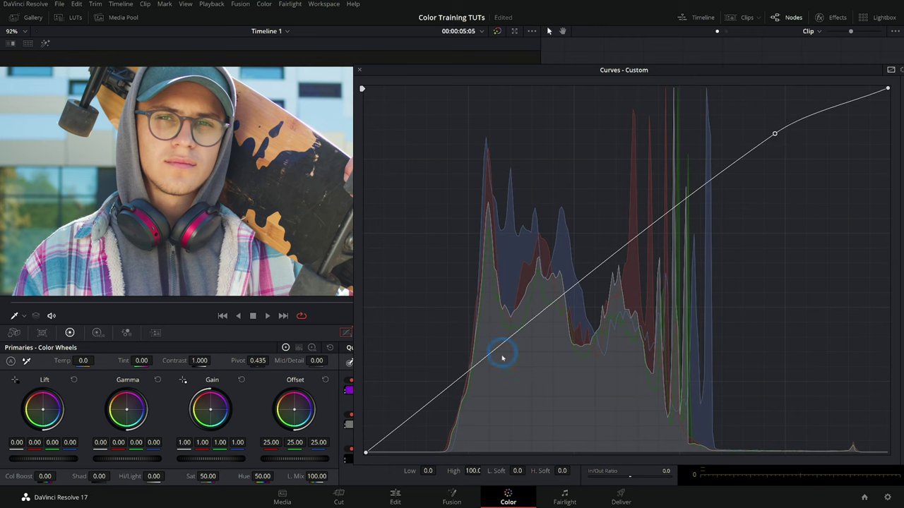
pyautogui.moveTo(458, 382)
pyautogui.mouseDown()
pyautogui.moveTo(469, 378)
pyautogui.moveTo(473, 391)
pyautogui.mouseUp()
pyautogui.moveTo(562, 70); pyautogui.dragTo(556, 113)
pyautogui.click(572, 98)
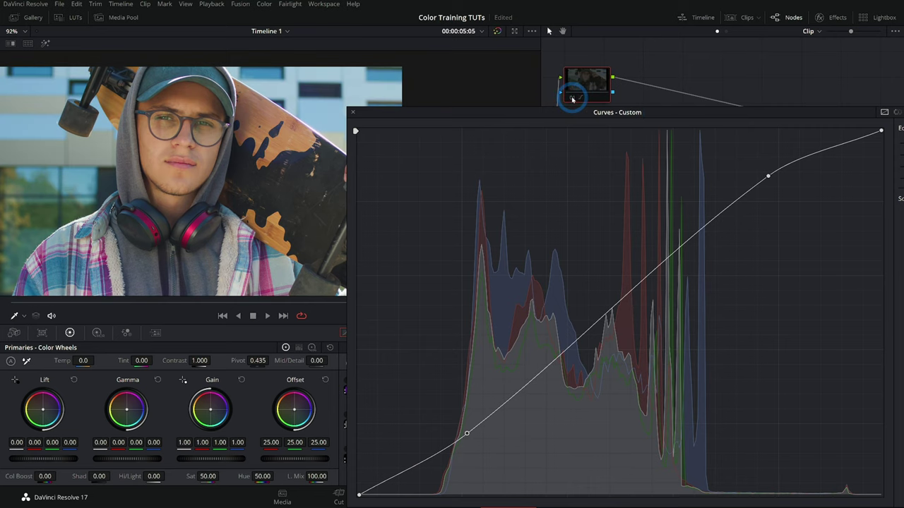
pyautogui.click(572, 98)
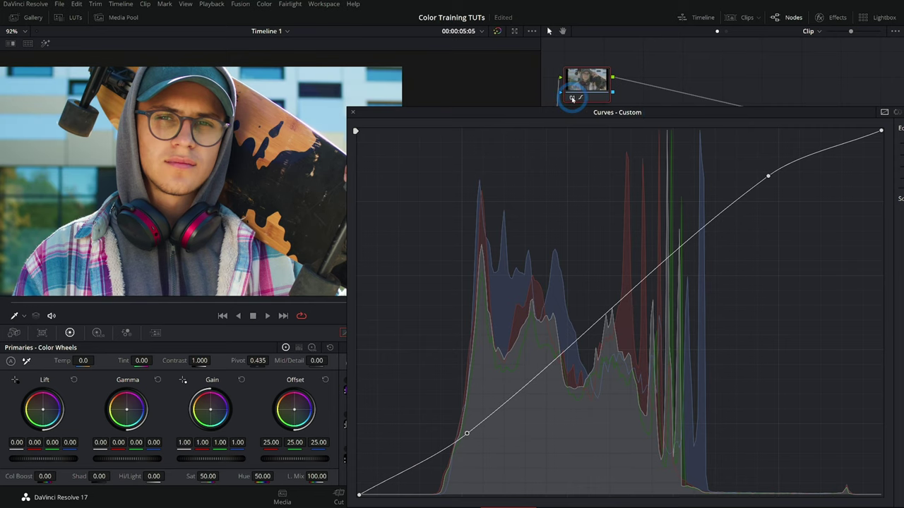
# Move the shadow point lower-left and the highlight point slightly down, toggling node 01 to compare.
pyautogui.moveTo(466, 435); pyautogui.dragTo(436, 456)
pyautogui.moveTo(768, 176)
pyautogui.mouseDown()
pyautogui.moveTo(773, 188)
pyautogui.moveTo(761, 178)
pyautogui.mouseUp()
pyautogui.click(573, 101)
pyautogui.click(573, 100)
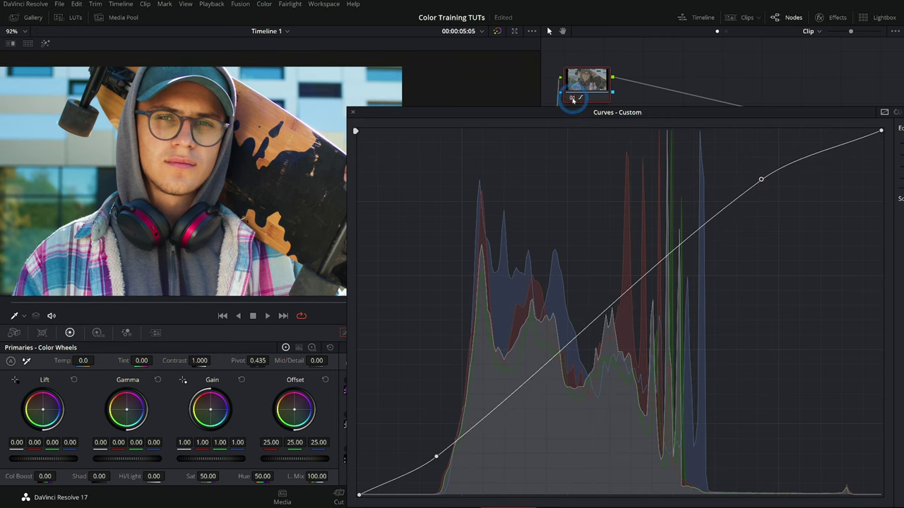
pyautogui.click(573, 100)
pyautogui.click(573, 100)
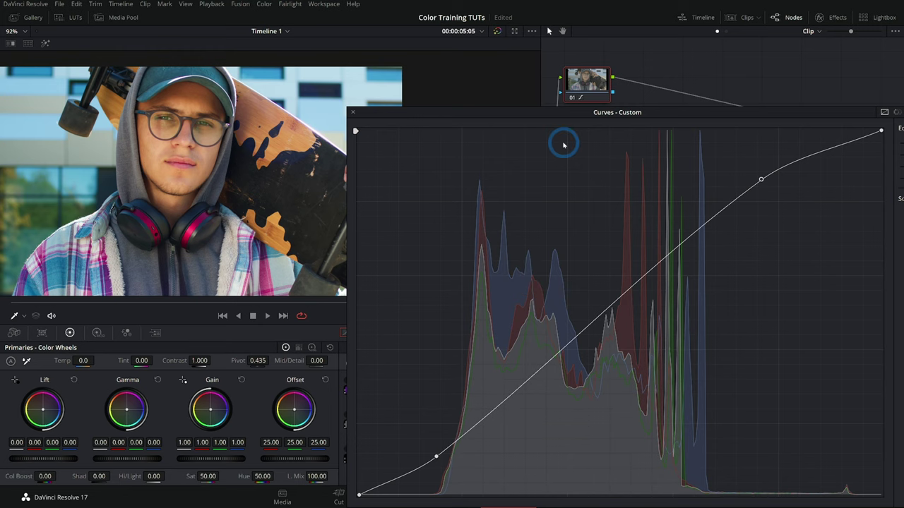
# Unlink the Y, R, G and B curve channels and reset the curve to a straight diagonal.
pyautogui.moveTo(586, 118); pyautogui.dragTo(489, 103)
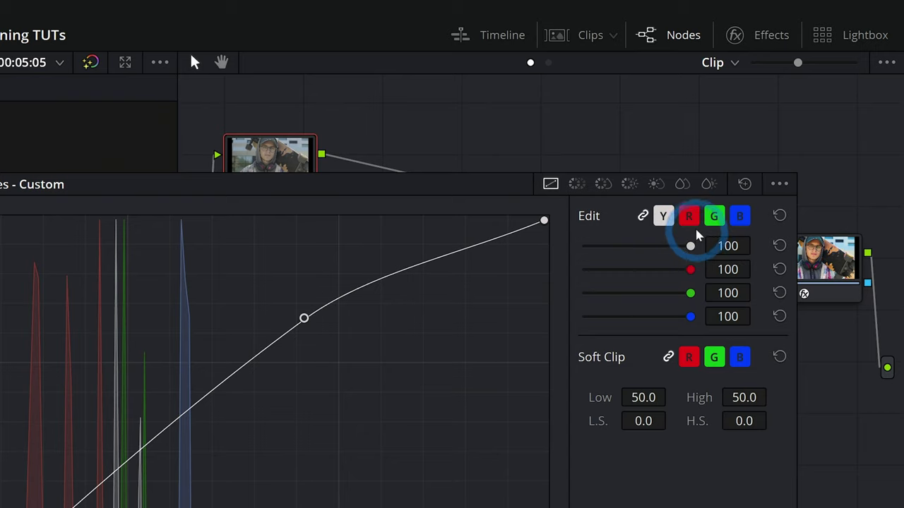
pyautogui.click(643, 217)
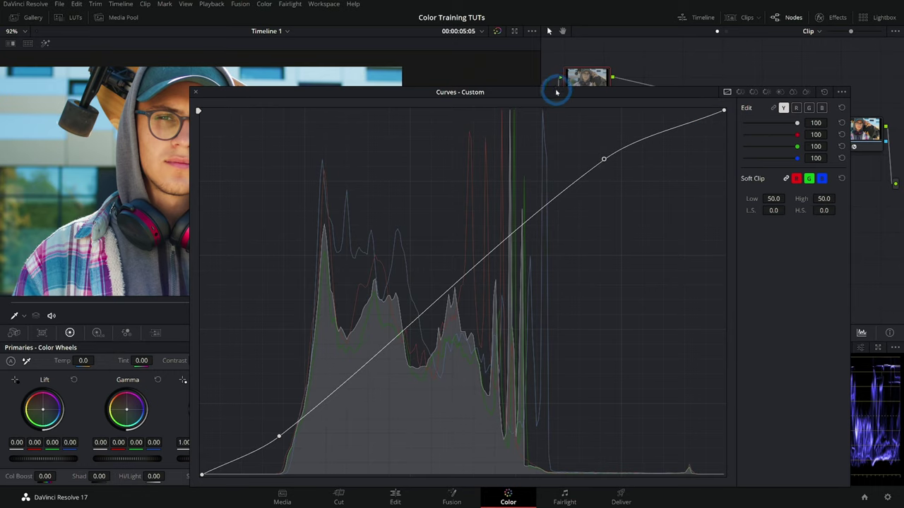
pyautogui.moveTo(556, 92); pyautogui.dragTo(651, 65)
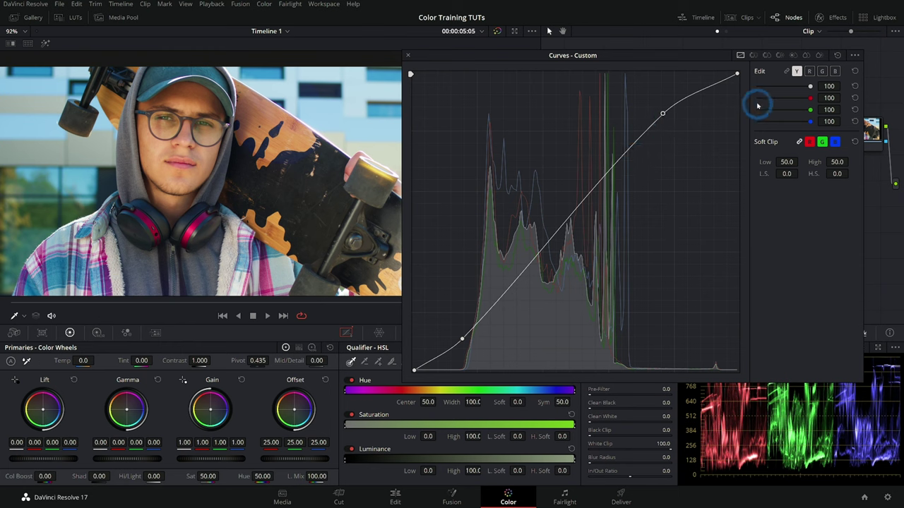
pyautogui.click(838, 55)
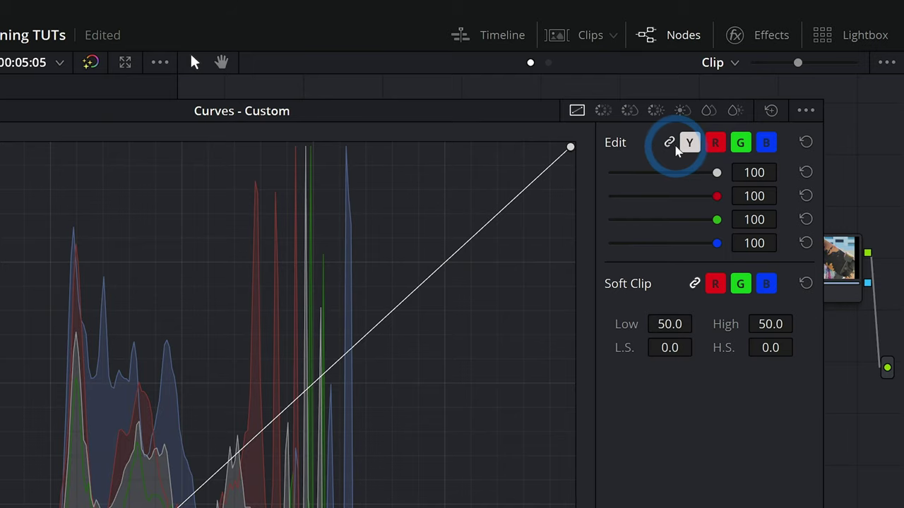
# On the Y channel, raise a highlight point and lower a shadow point, then fine-tune both.
pyautogui.click(796, 72)
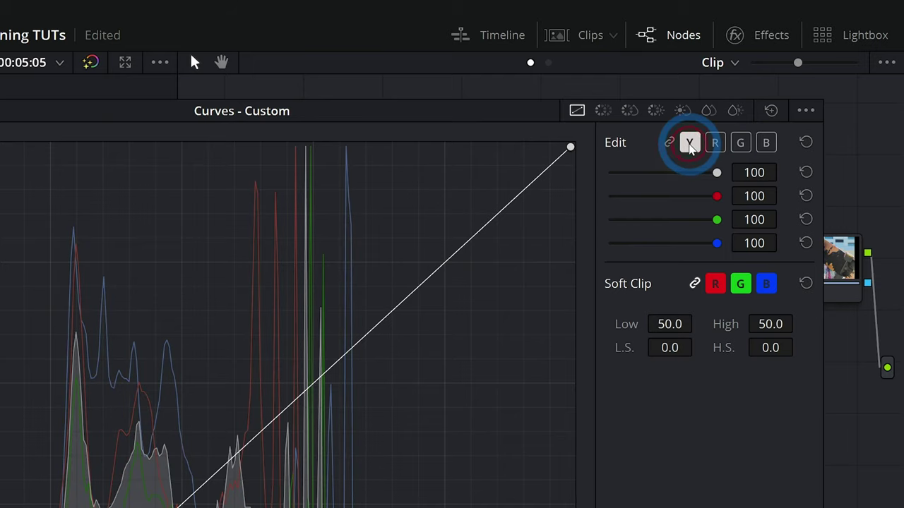
pyautogui.moveTo(672, 134); pyautogui.dragTo(654, 126)
pyautogui.moveTo(477, 311); pyautogui.dragTo(477, 320)
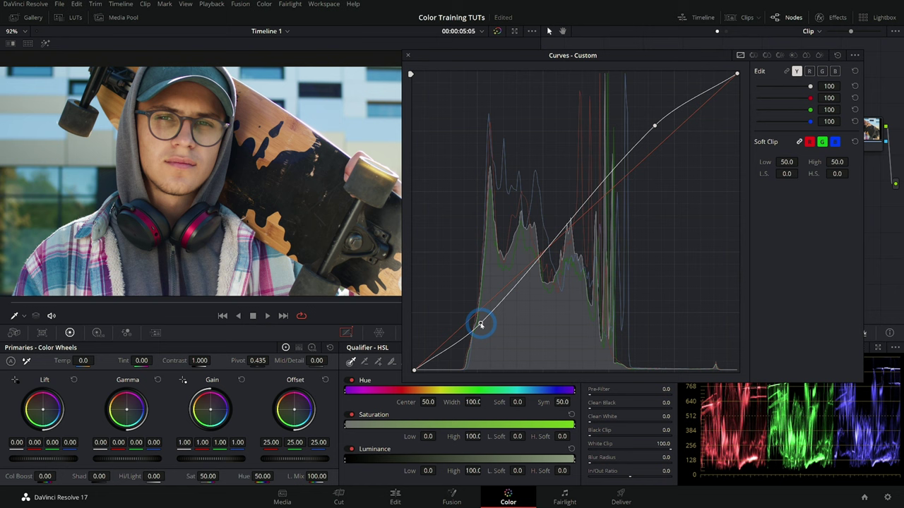
pyautogui.moveTo(481, 324); pyautogui.dragTo(468, 335)
pyautogui.click(655, 126)
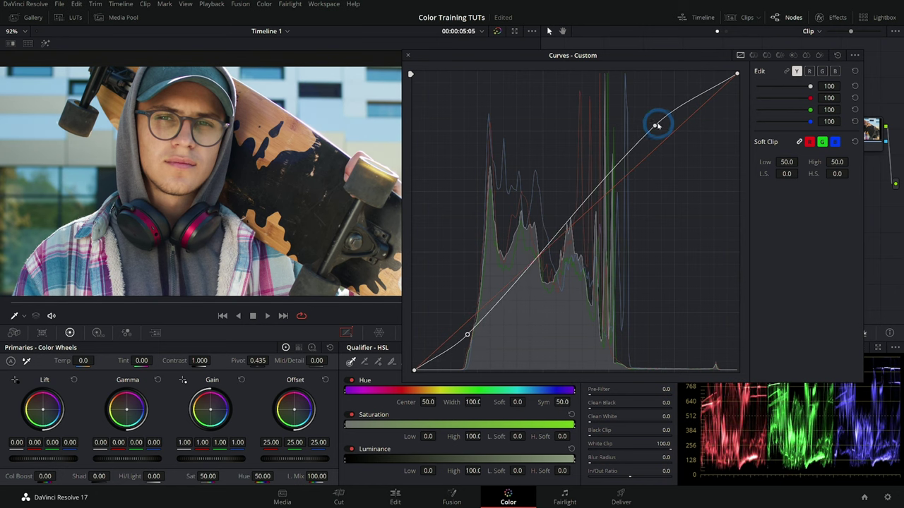
pyautogui.moveTo(656, 125); pyautogui.dragTo(645, 140)
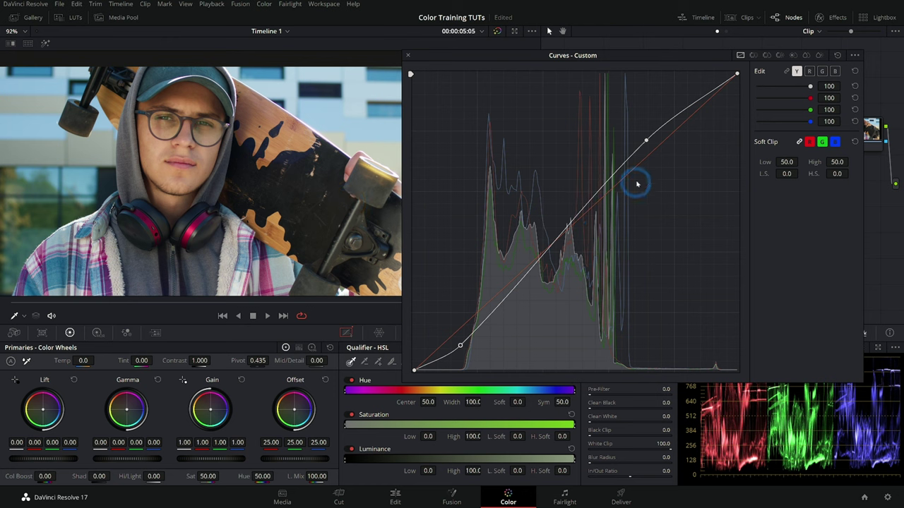
pyautogui.moveTo(645, 141); pyautogui.dragTo(650, 137)
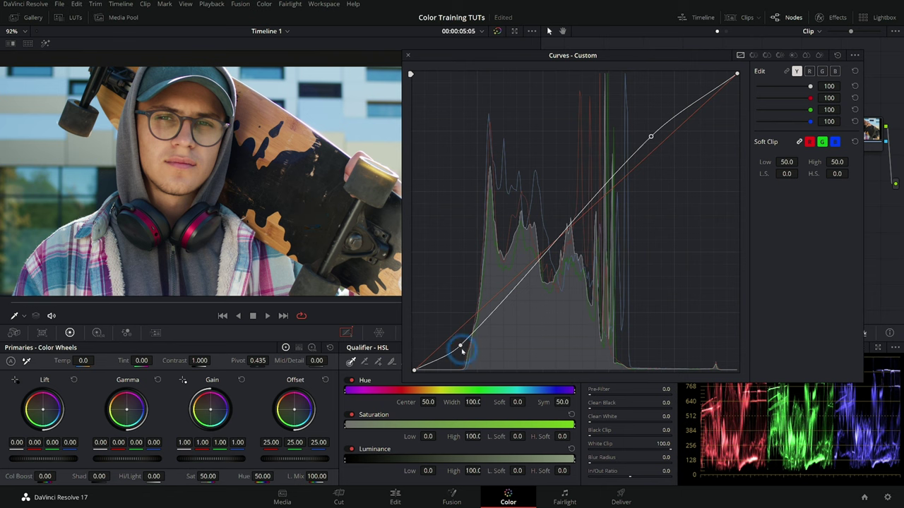
pyautogui.moveTo(459, 346); pyautogui.dragTo(464, 345)
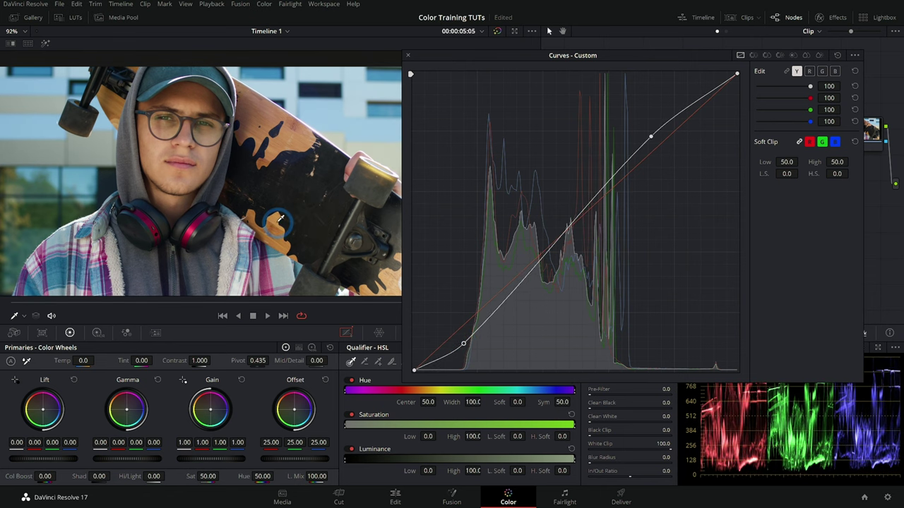
pyautogui.click(809, 71)
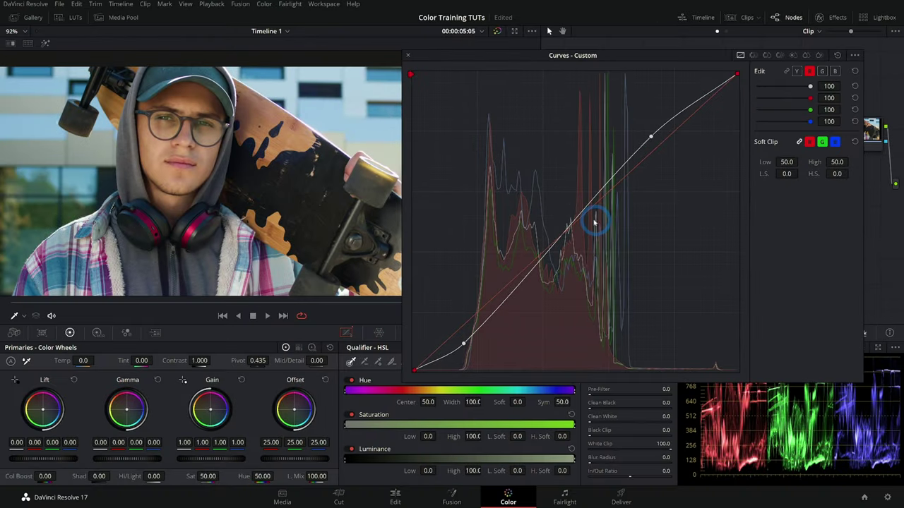
# Dip the red curve to reduce red, then undo both the red dip and the luminance S-curve.
pyautogui.moveTo(579, 223); pyautogui.dragTo(571, 236)
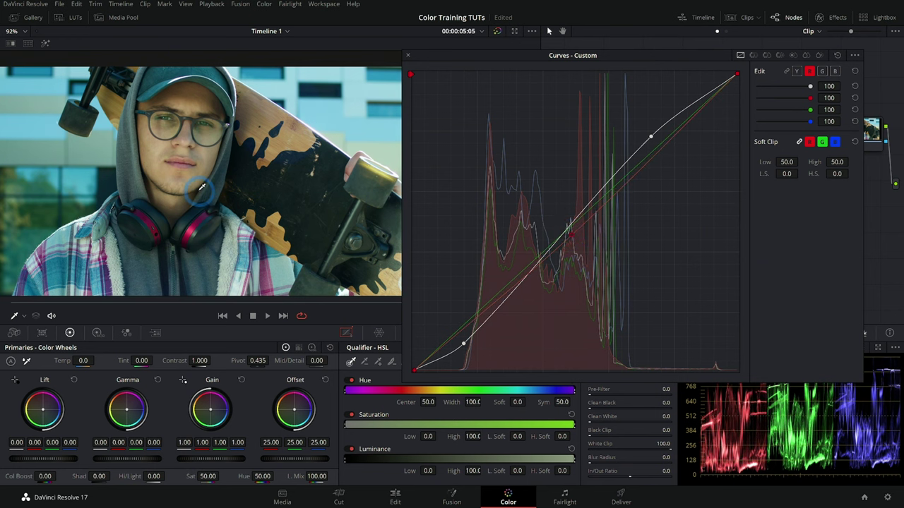
pyautogui.hotkey('ctrl', 'z')
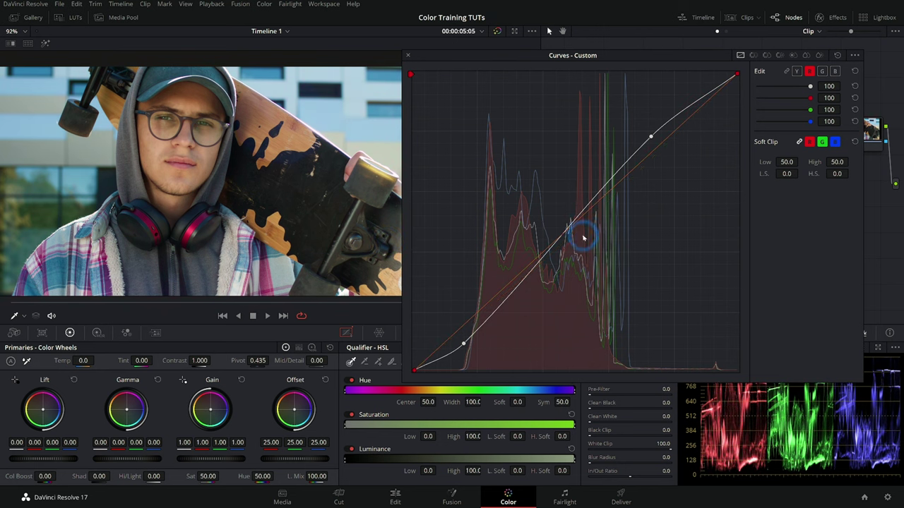
pyautogui.hotkey('ctrl', 'z')
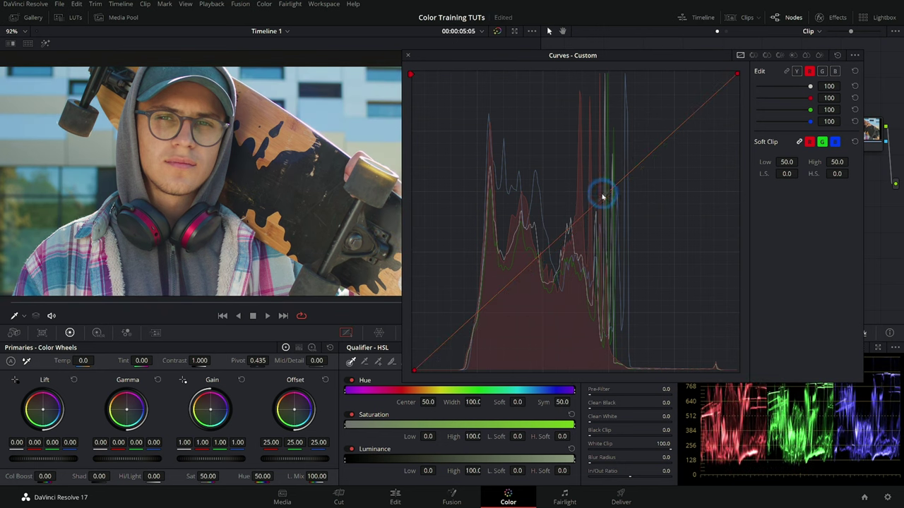
# Raise a highlight point on the red curve and anchor the green curve.
pyautogui.click(569, 228)
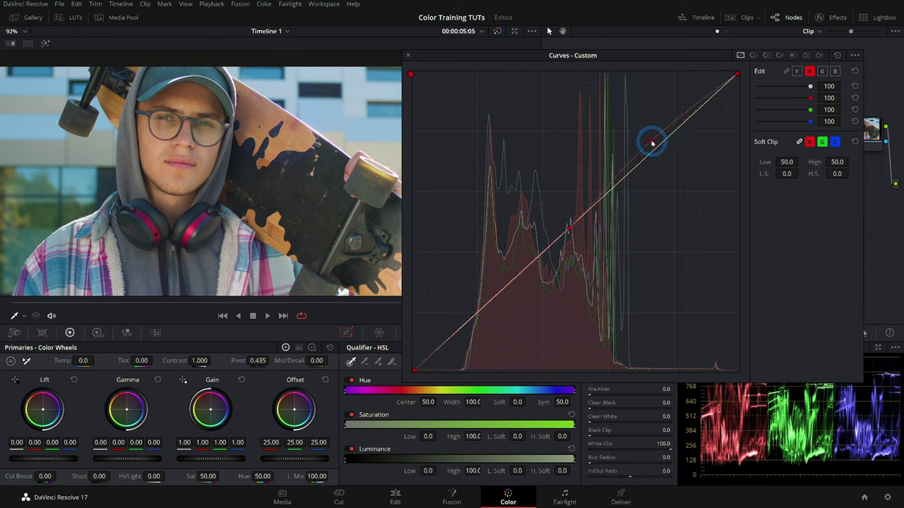
pyautogui.click(821, 70)
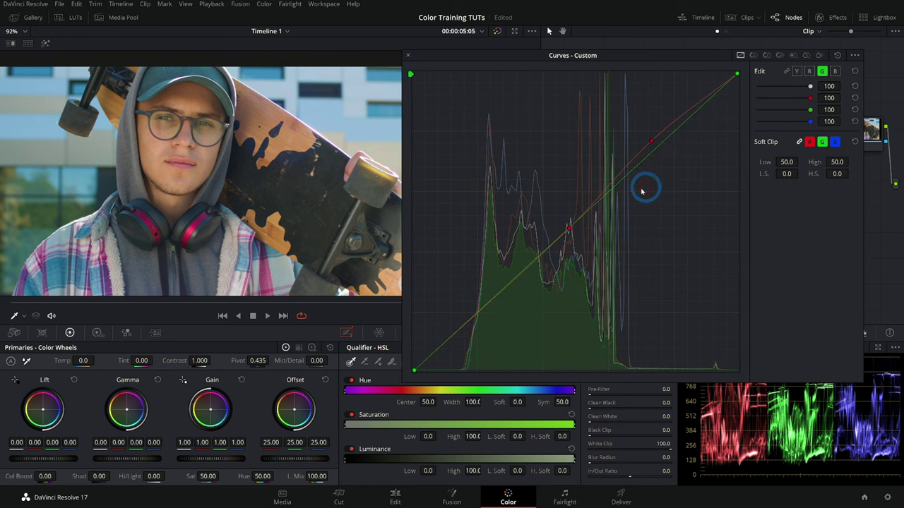
pyautogui.click(558, 243)
# Anchor the blue curve at midtones and lift its shadows for a cool tint.
pyautogui.click(835, 70)
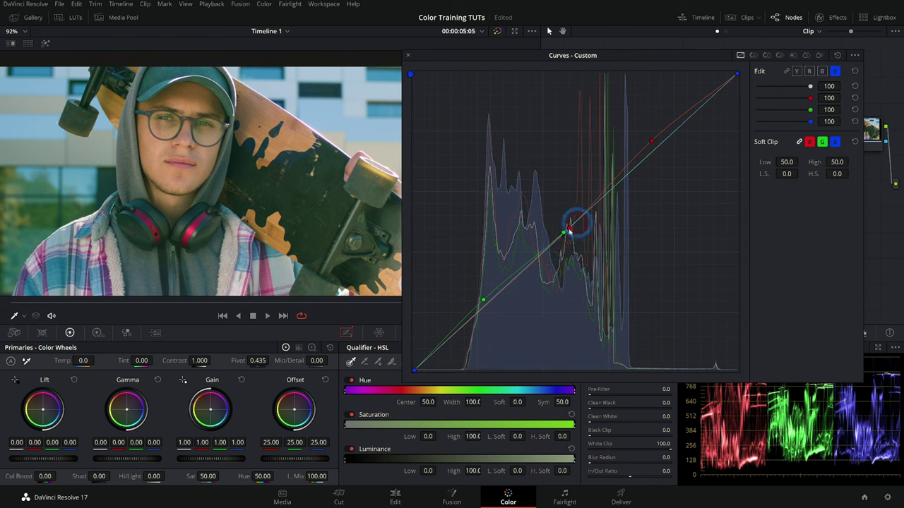
pyautogui.click(559, 239)
pyautogui.moveTo(487, 303); pyautogui.dragTo(478, 297)
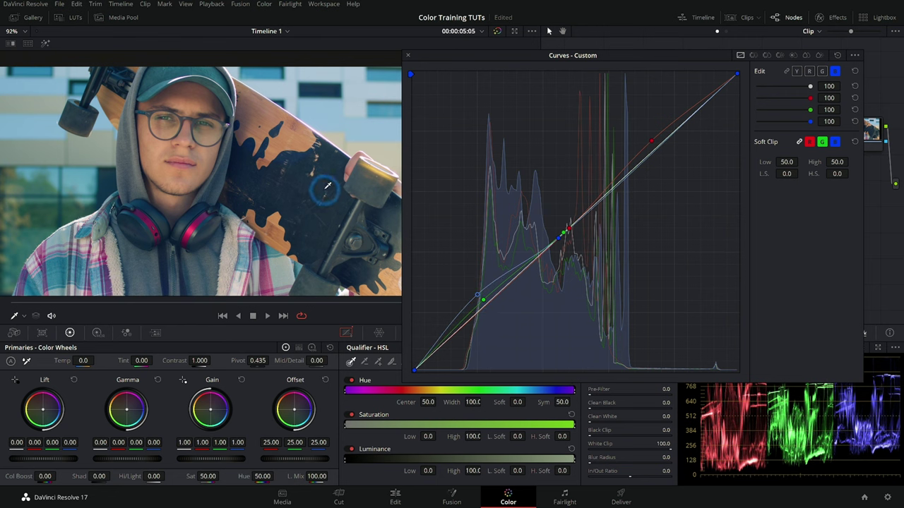
pyautogui.moveTo(583, 57); pyautogui.dragTo(579, 122)
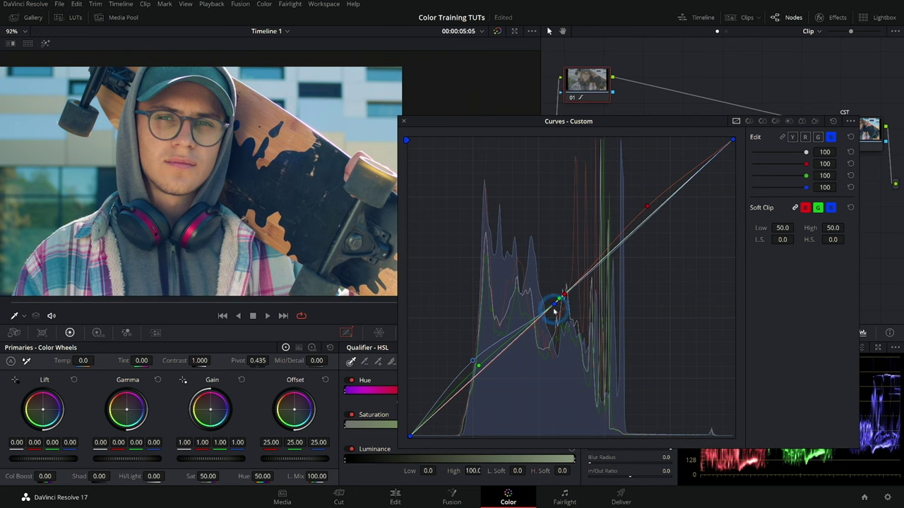
# Add a luminance midtone point and pull the luma shadows down into an S-curve.
pyautogui.click(793, 137)
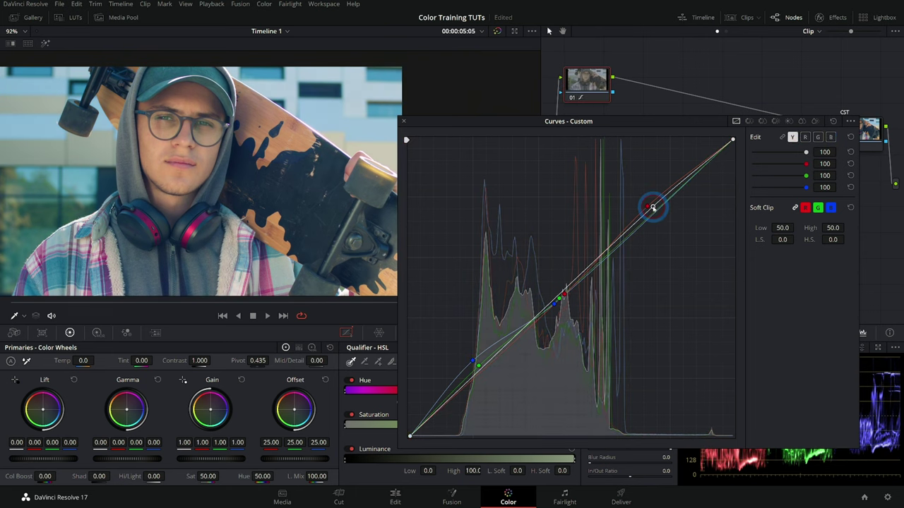
pyautogui.click(561, 286)
pyautogui.moveTo(546, 304); pyautogui.dragTo(475, 387)
# Toggle node 01 off and on to compare the grade with the ungraded shot.
pyautogui.click(586, 101)
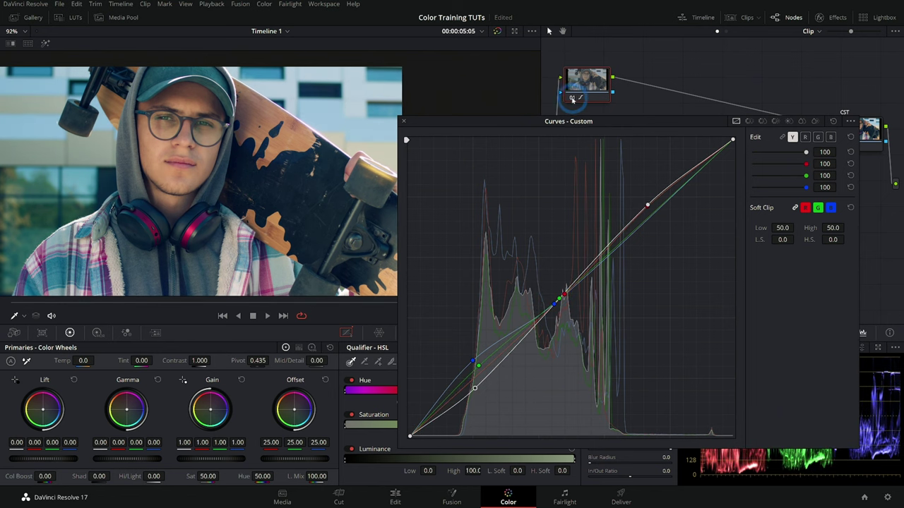
pyautogui.click(572, 99)
pyautogui.click(572, 99)
pyautogui.click(573, 99)
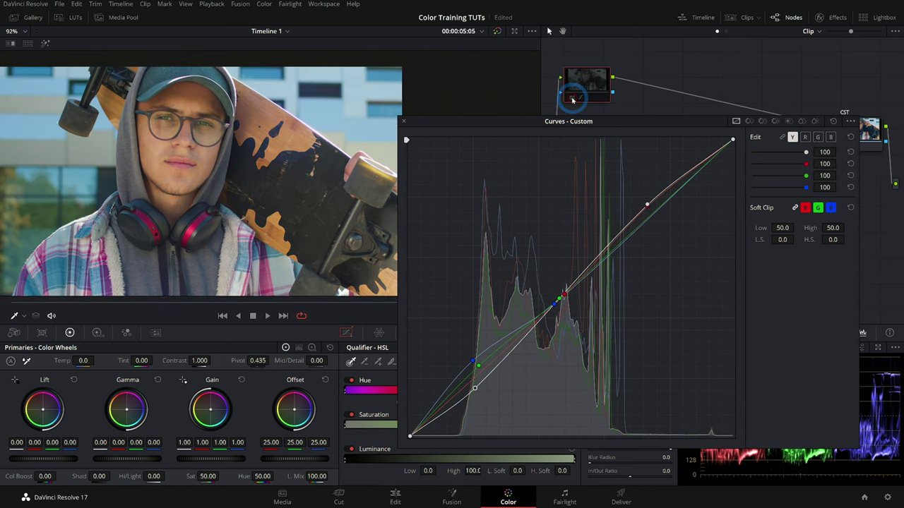